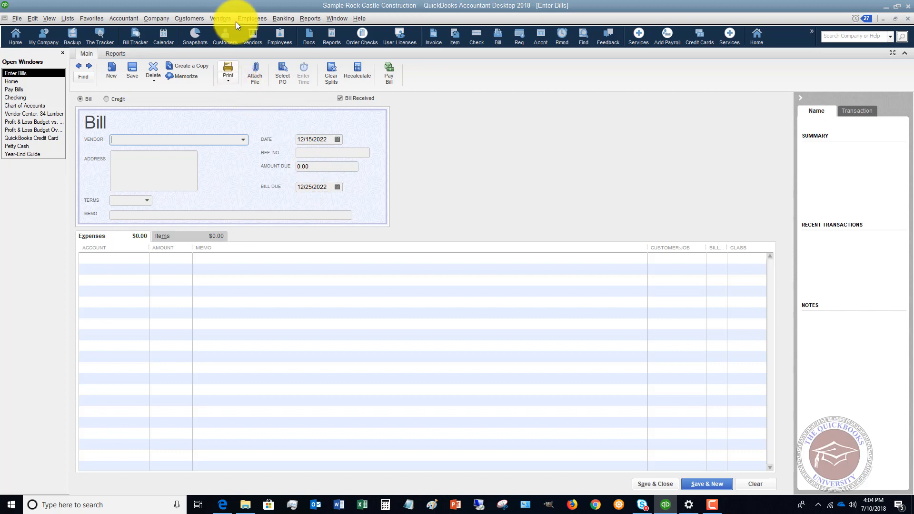
View all unpaid bills in Pay Bills, and close both the Pay Bills and Enter Bills windows.
{"action": "left_click", "coordinate": [224, 18]}
{"action": "left_click", "coordinate": [229, 65]}
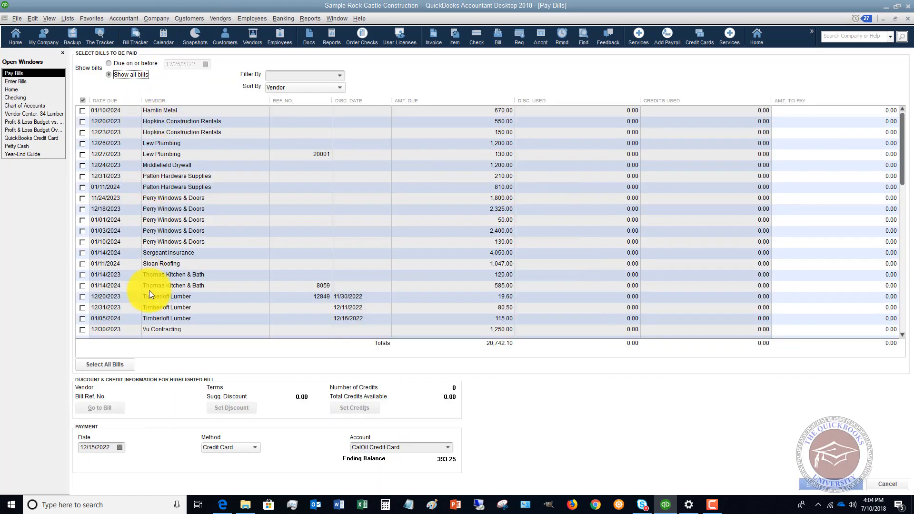
{"action": "left_click", "coordinate": [907, 19]}
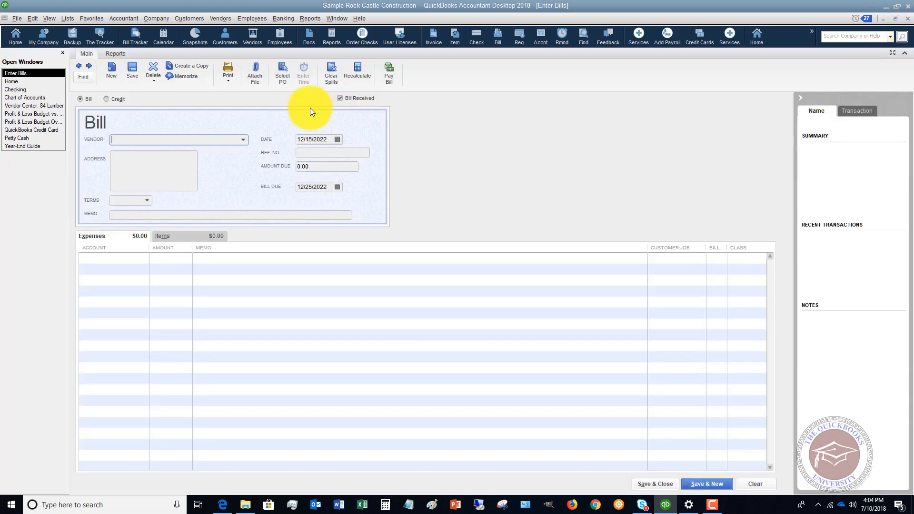
{"action": "left_click", "coordinate": [907, 19]}
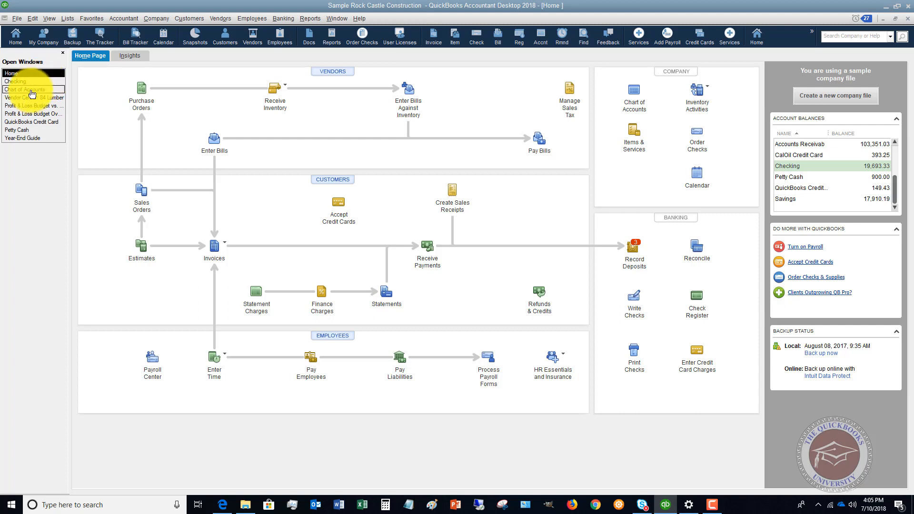
Consult the unpaid bills list and start a Checking register entry with number 1234 and payee Hamlin Metal.
{"action": "left_click", "coordinate": [227, 19]}
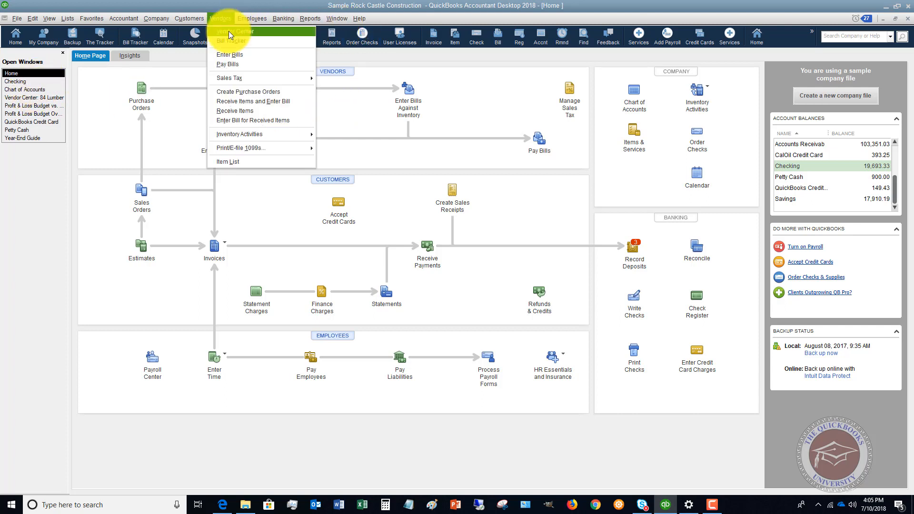
{"action": "left_click", "coordinate": [227, 63]}
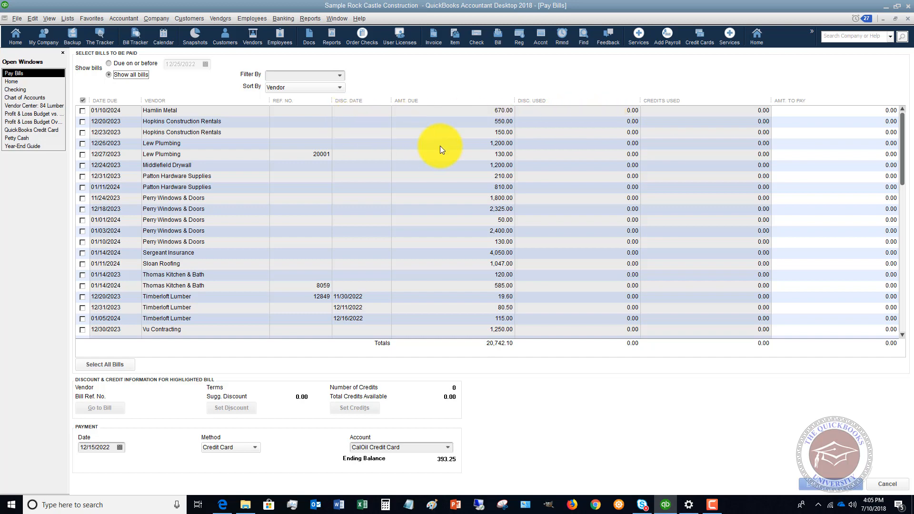
{"action": "left_click", "coordinate": [31, 91]}
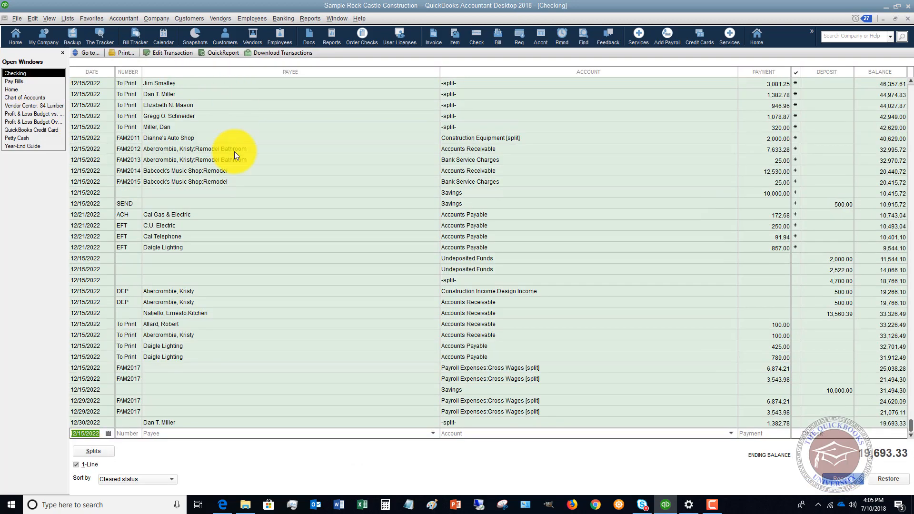
{"action": "key", "text": "Tab"}
{"action": "type", "text": "1234"}
{"action": "key", "text": "Tab"}
{"action": "type", "text": "Hamlin Metal"}
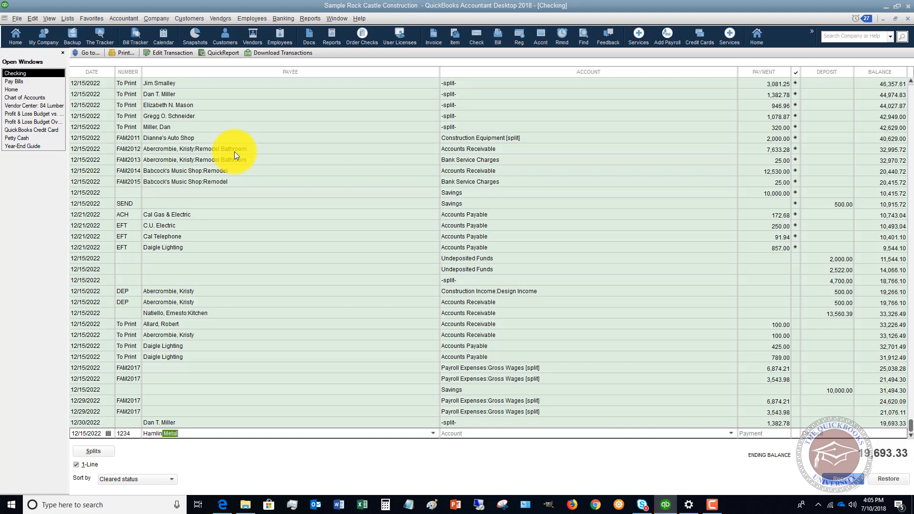
{"action": "key", "text": "Tab"}
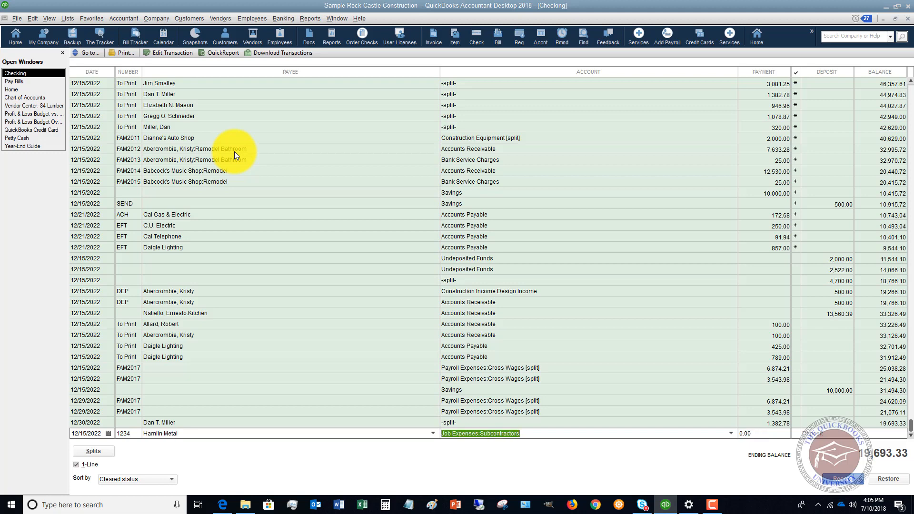
Look up the Hamlin Metal bill amount in Pay Bills, enter a 670.00 payment in the register entry and record it.
{"action": "left_click", "coordinate": [27, 82]}
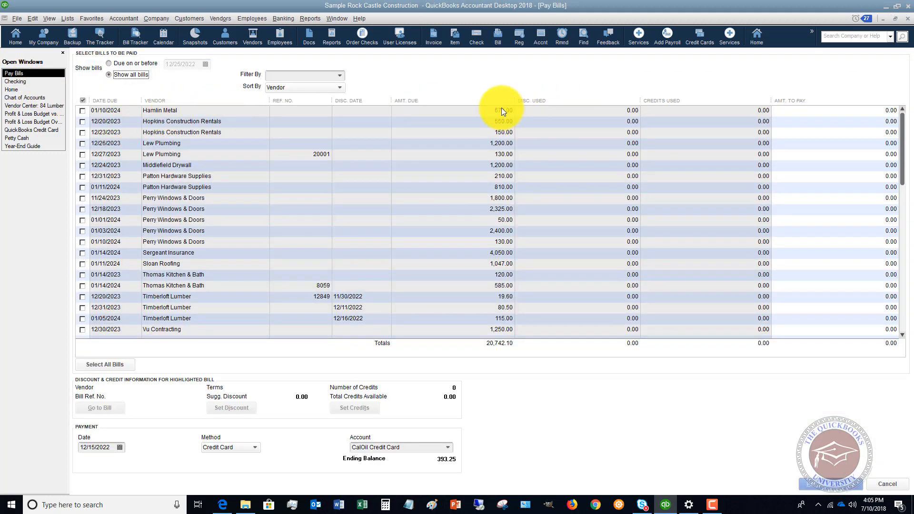
{"action": "left_click", "coordinate": [31, 81]}
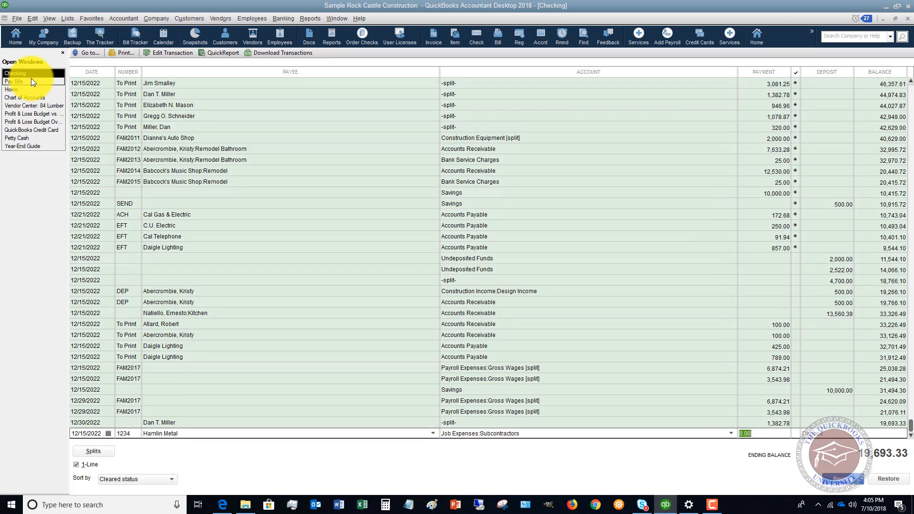
{"action": "type", "text": "670"}
{"action": "key", "text": "Tab"}
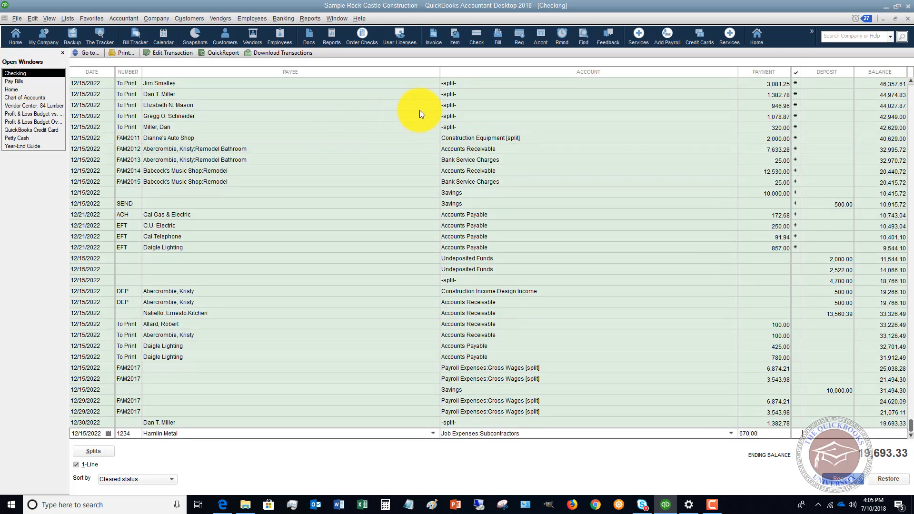
{"action": "key", "text": "Return"}
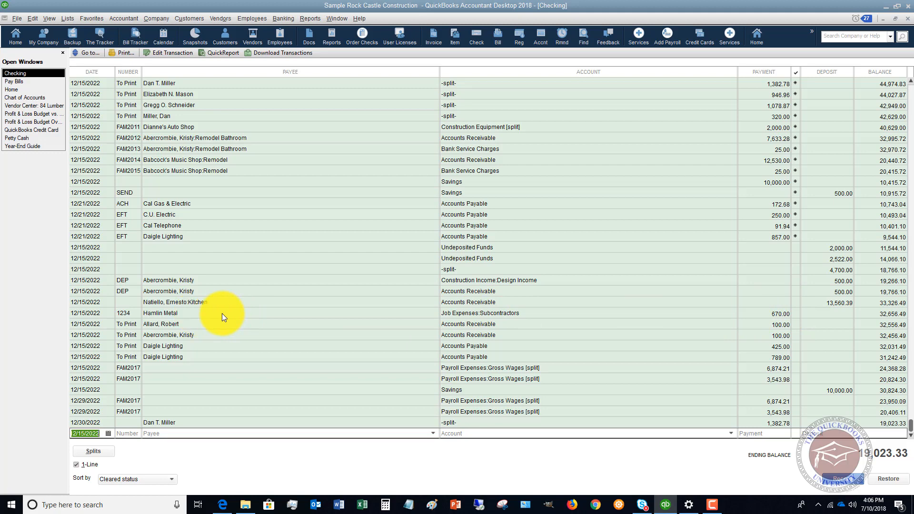
Select the Hamlin Metal bill in Pay Bills to check its available credits, and return to the Checking register.
{"action": "left_click", "coordinate": [23, 82]}
{"action": "left_click", "coordinate": [161, 109]}
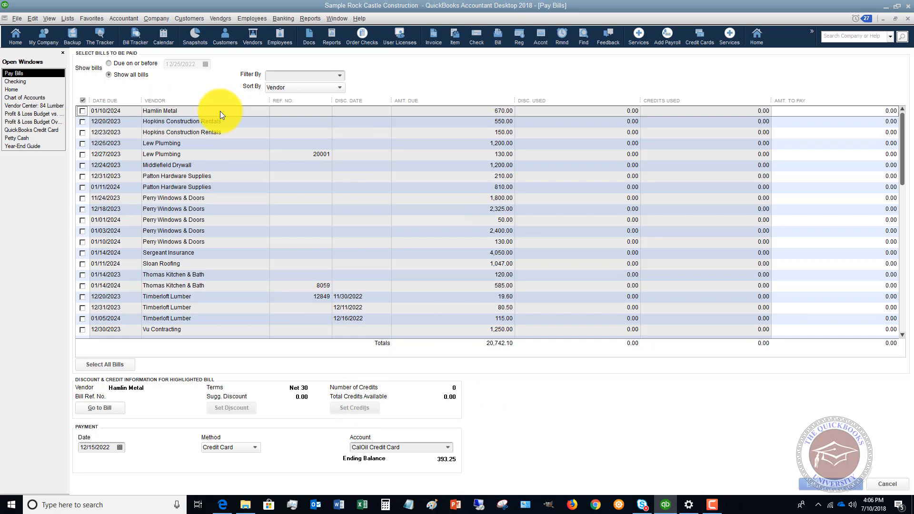
{"action": "left_click", "coordinate": [20, 82]}
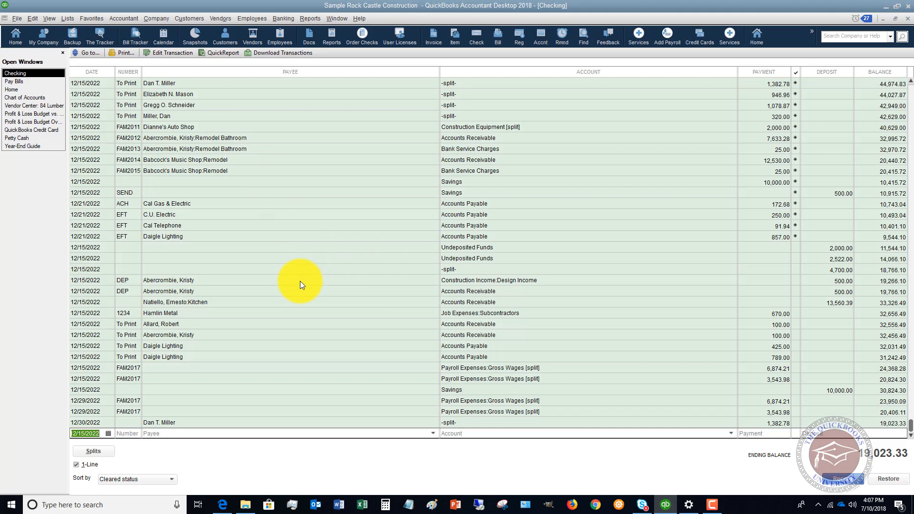
Open Hamlin Metal check 1234 from the Checking register for editing.
{"action": "left_click", "coordinate": [540, 313]}
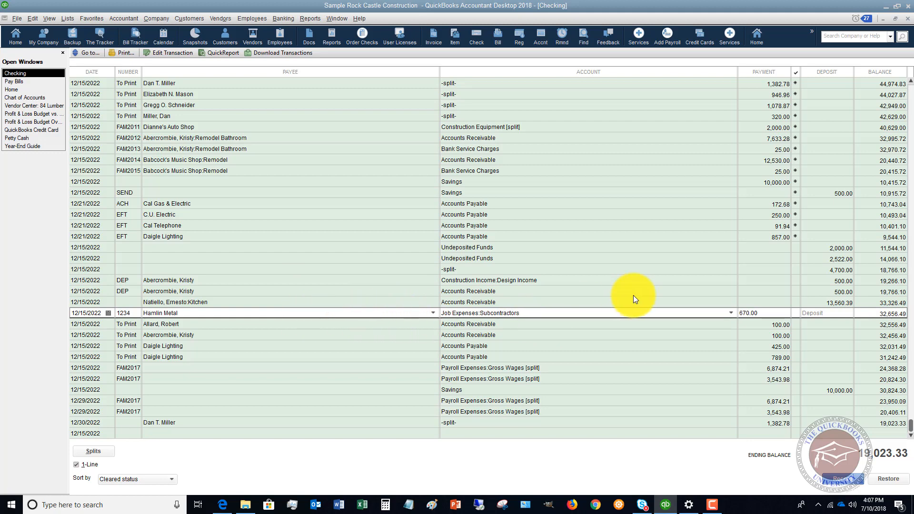
{"action": "right_click", "coordinate": [380, 314]}
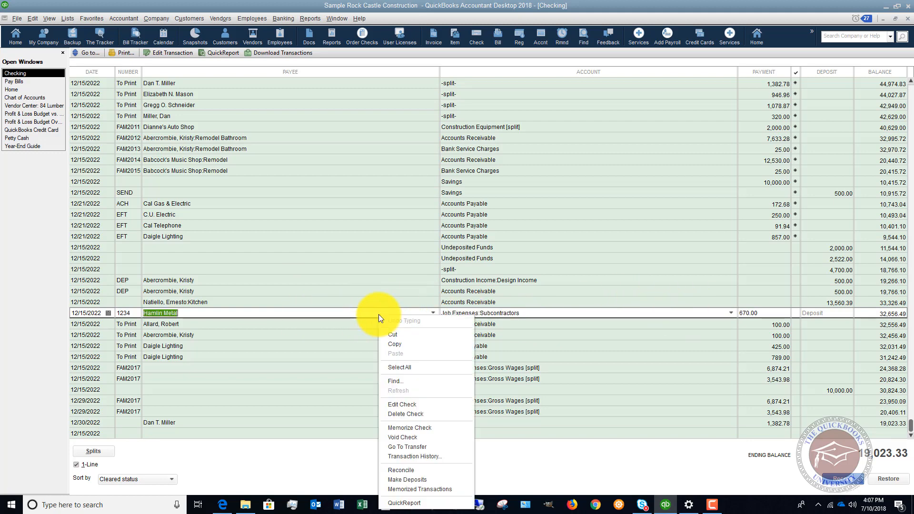
{"action": "left_click", "coordinate": [397, 402]}
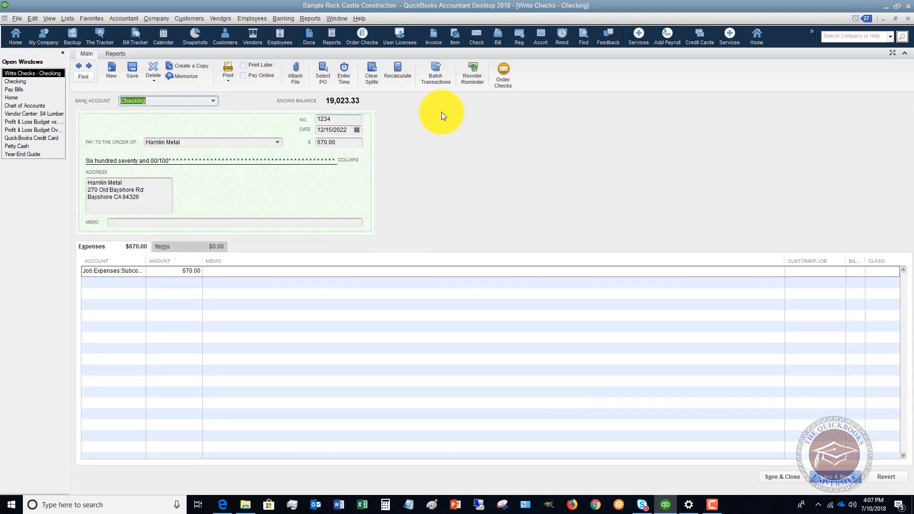
Set the check's expense line account to Accounts Payable and its Customer:Job to Hamlin Metal.
{"action": "left_click", "coordinate": [133, 271]}
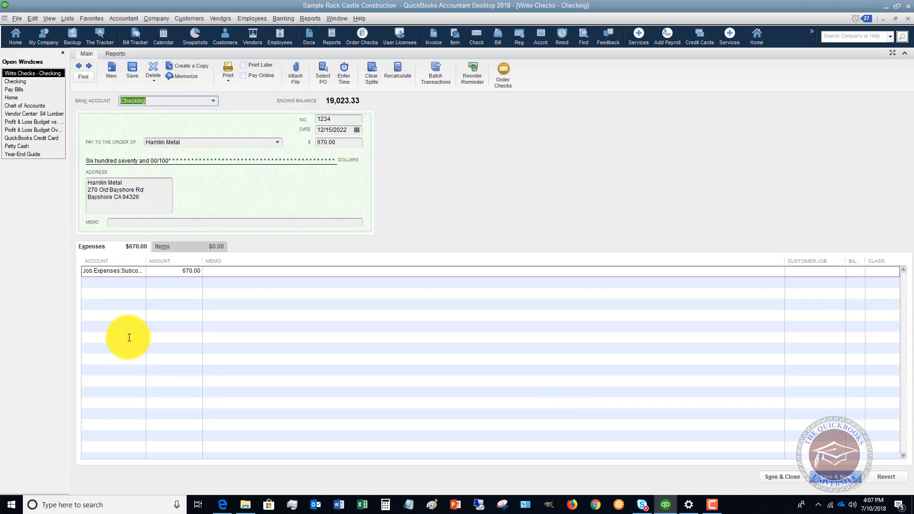
{"action": "left_click", "coordinate": [142, 274]}
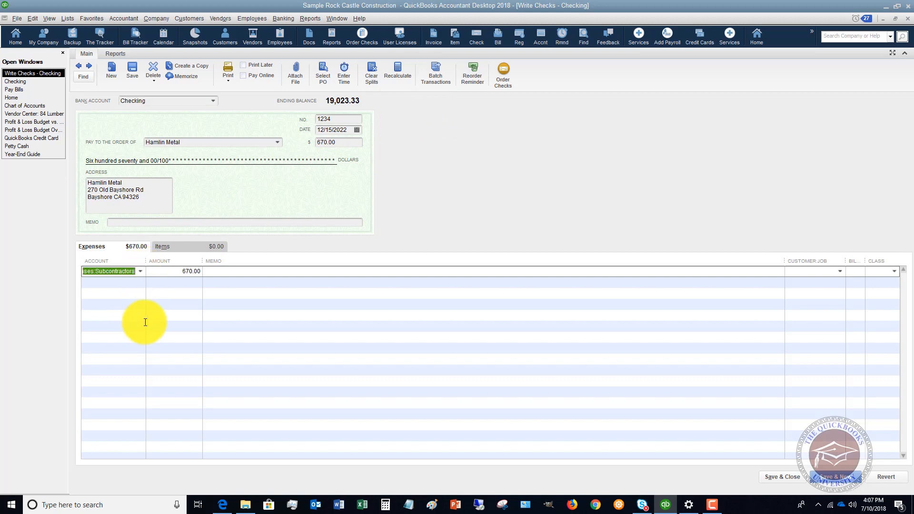
{"action": "type", "text": "Accounts Payable"}
{"action": "key", "text": "Tab"}
{"action": "key", "text": "Tab"}
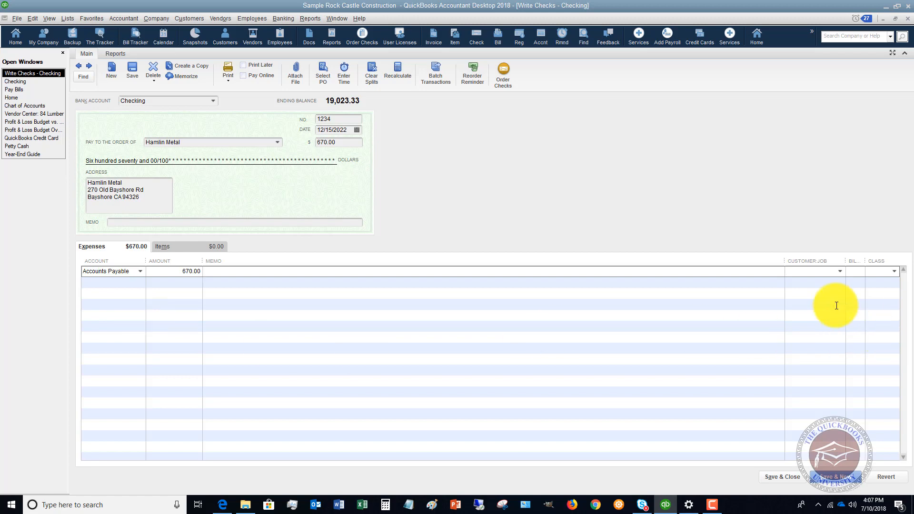
{"action": "left_click", "coordinate": [811, 274]}
{"action": "type", "text": "H"}
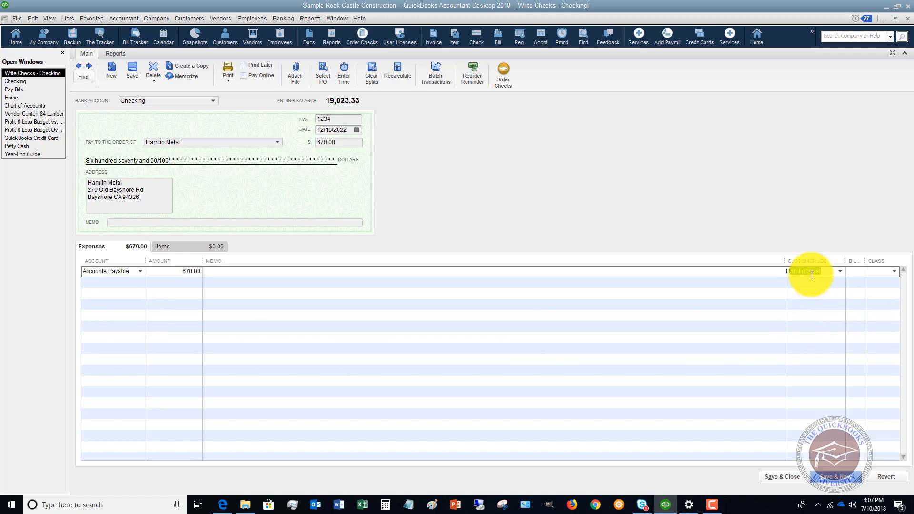
{"action": "type", "text": "am"}
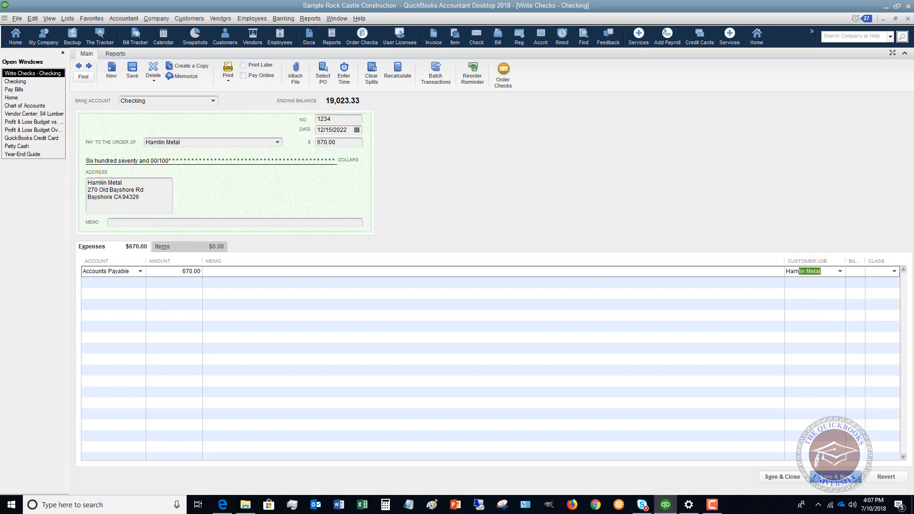
{"action": "key", "text": "Tab"}
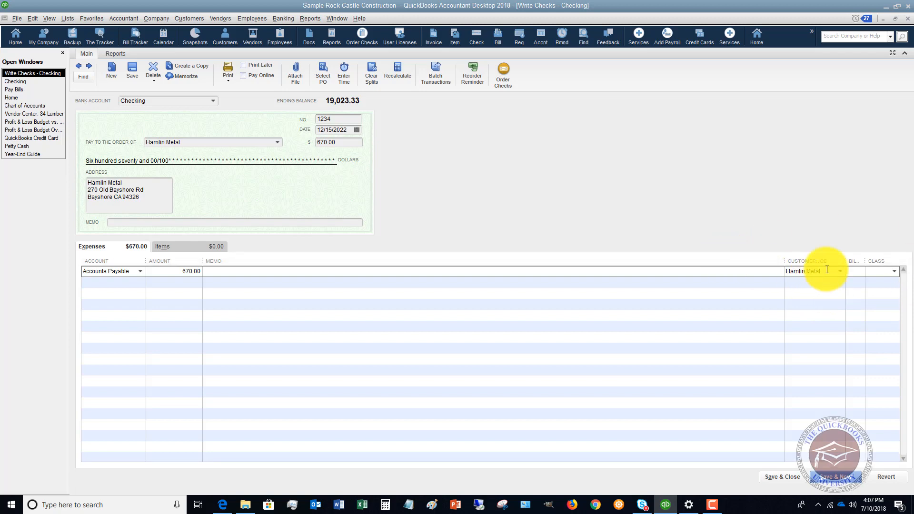
Save and close the edited check, recording the changes without assigning a class.
{"action": "left_click", "coordinate": [776, 478]}
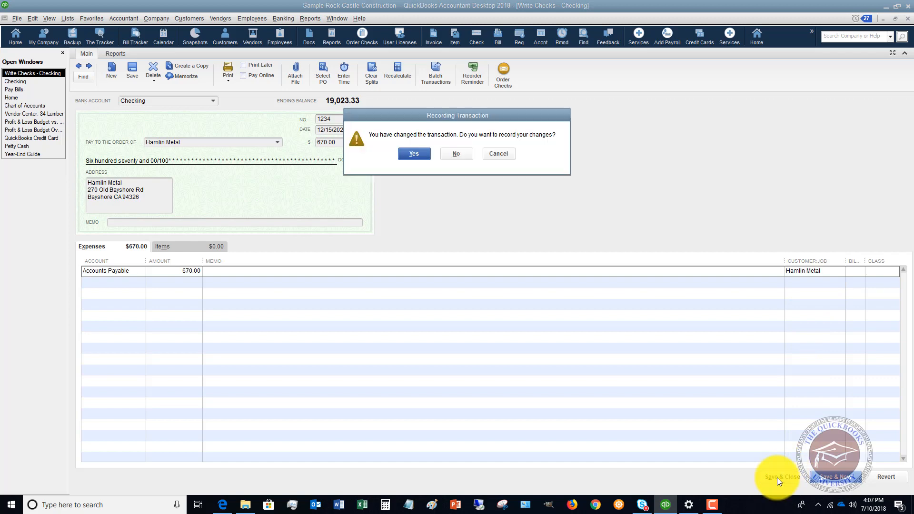
{"action": "left_click", "coordinate": [409, 156]}
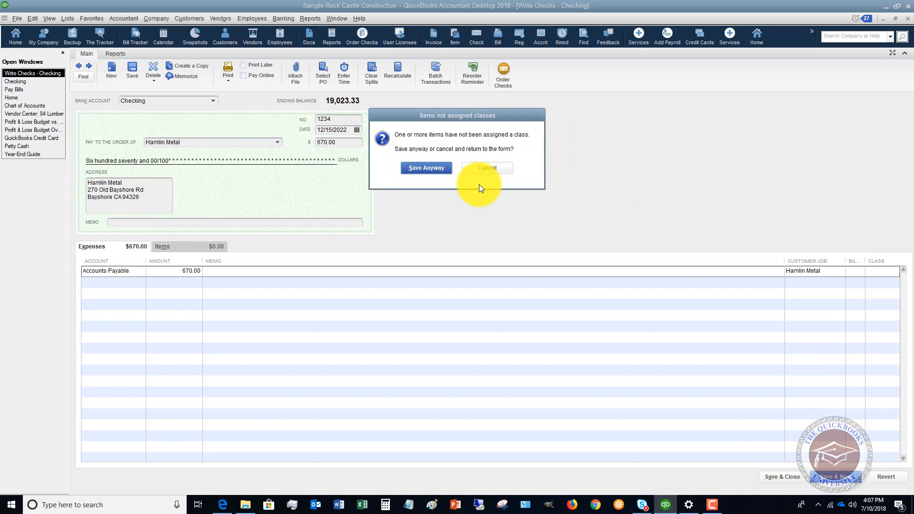
{"action": "left_click", "coordinate": [435, 168]}
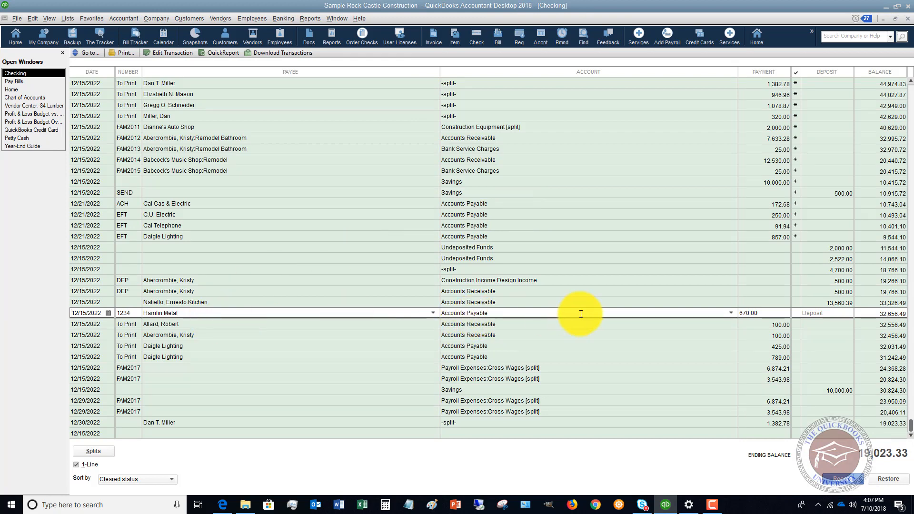
Select the Hamlin Metal bill for payment in Pay Bills and apply the 670.00 credit from check 1234.
{"action": "left_click", "coordinate": [19, 81]}
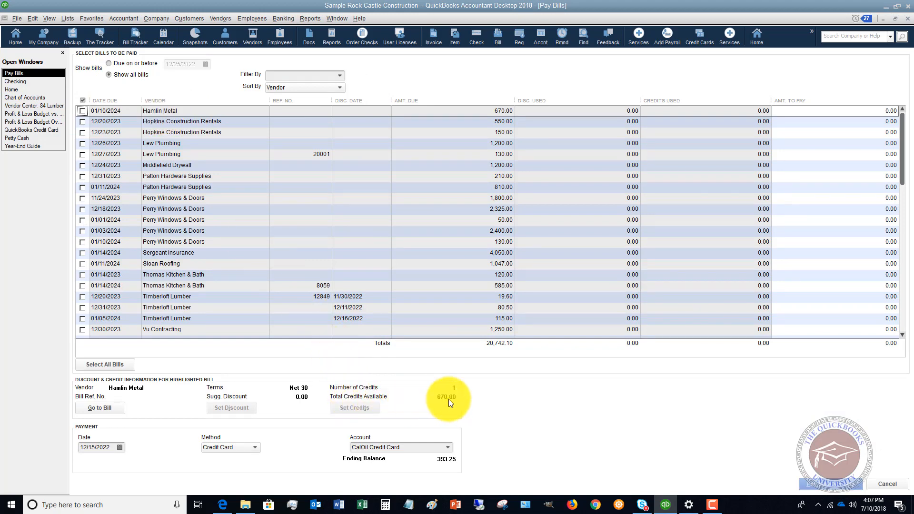
{"action": "left_click", "coordinate": [83, 111]}
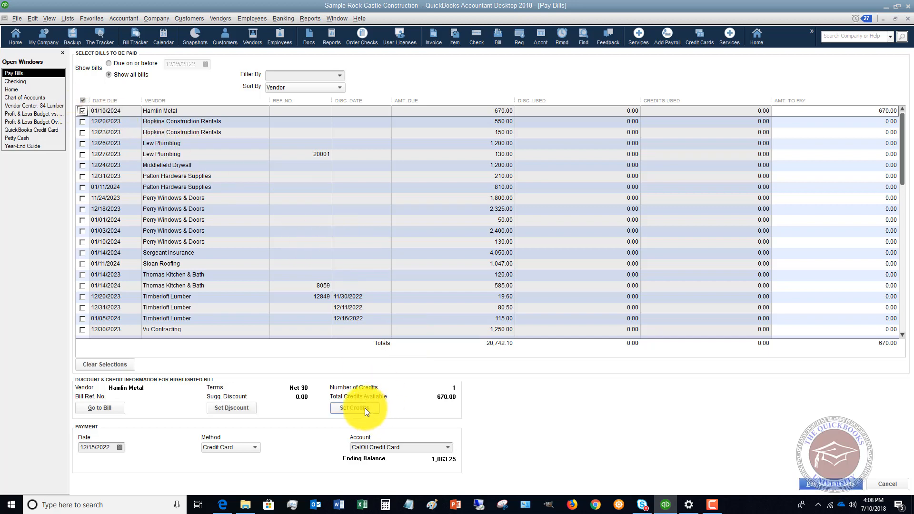
{"action": "left_click", "coordinate": [364, 407]}
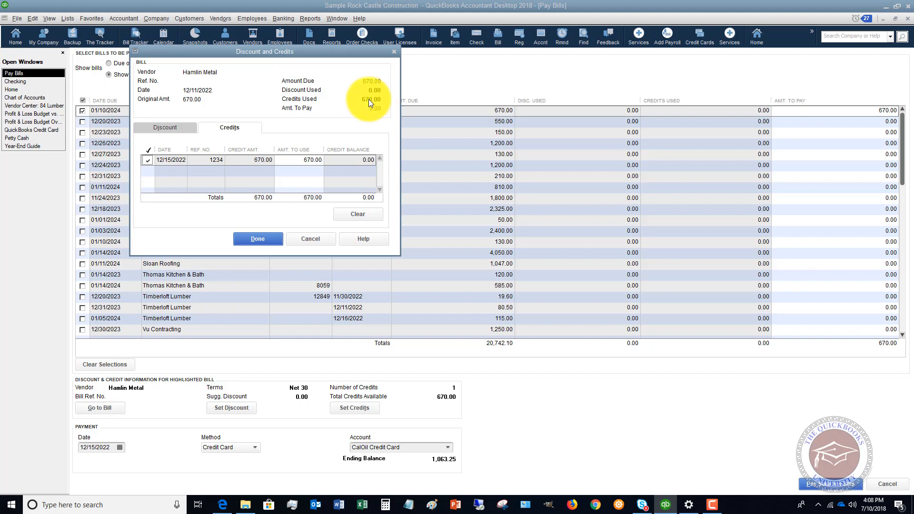
{"action": "left_click", "coordinate": [256, 239]}
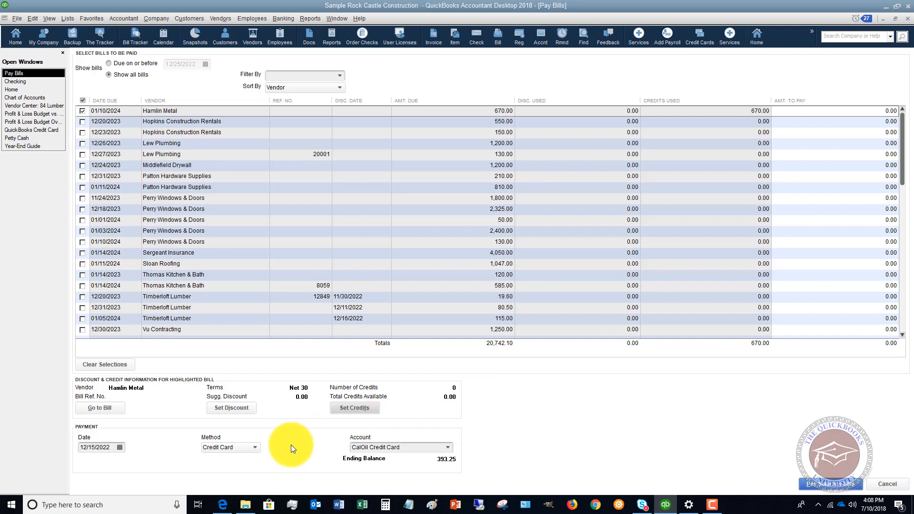
Set the payment method to Check, pay the selected Hamlin Metal bill and close the payment summary.
{"action": "left_click", "coordinate": [259, 447]}
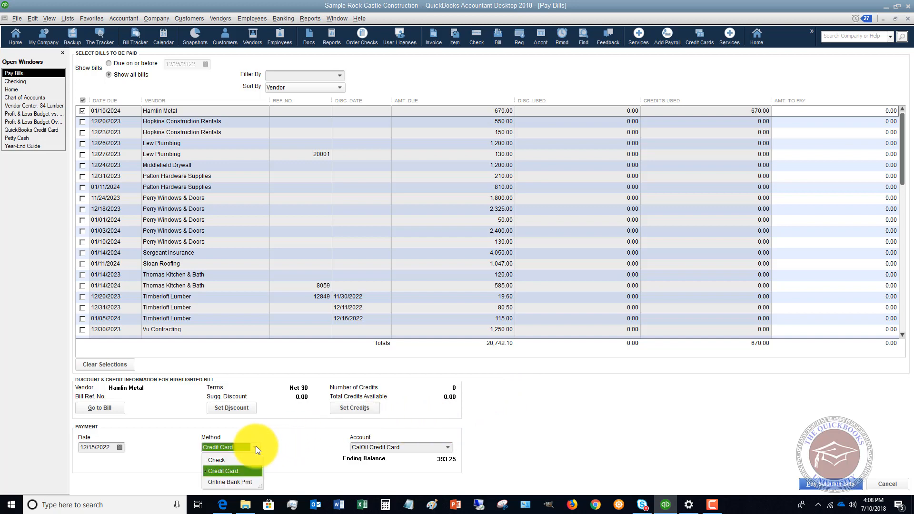
{"action": "left_click", "coordinate": [228, 458]}
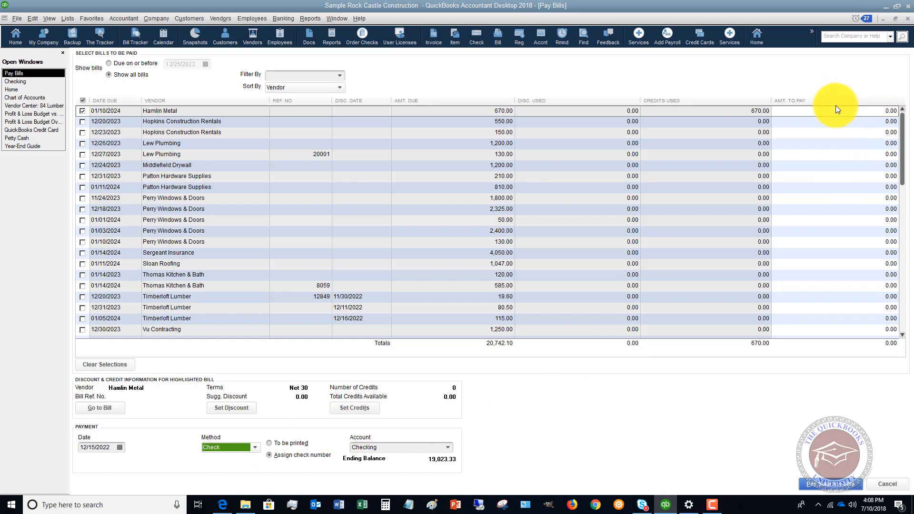
{"action": "left_click", "coordinate": [830, 483]}
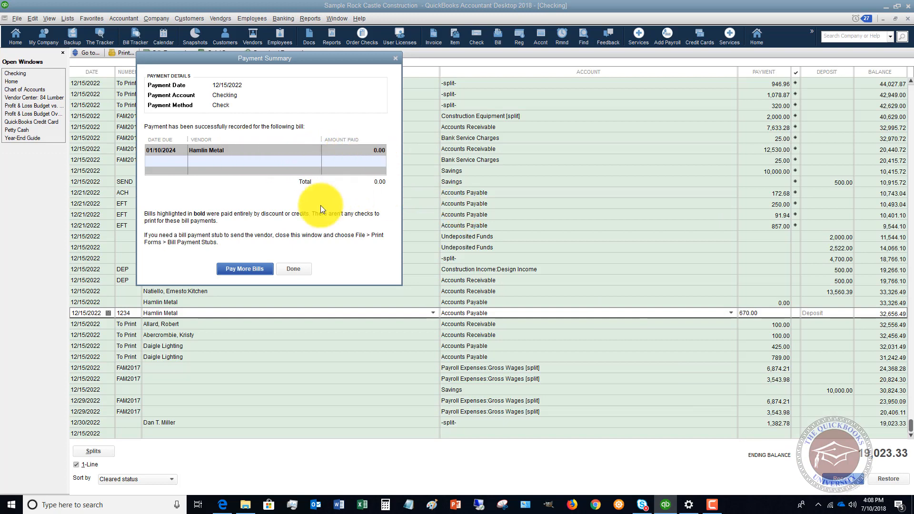
{"action": "left_click", "coordinate": [292, 269]}
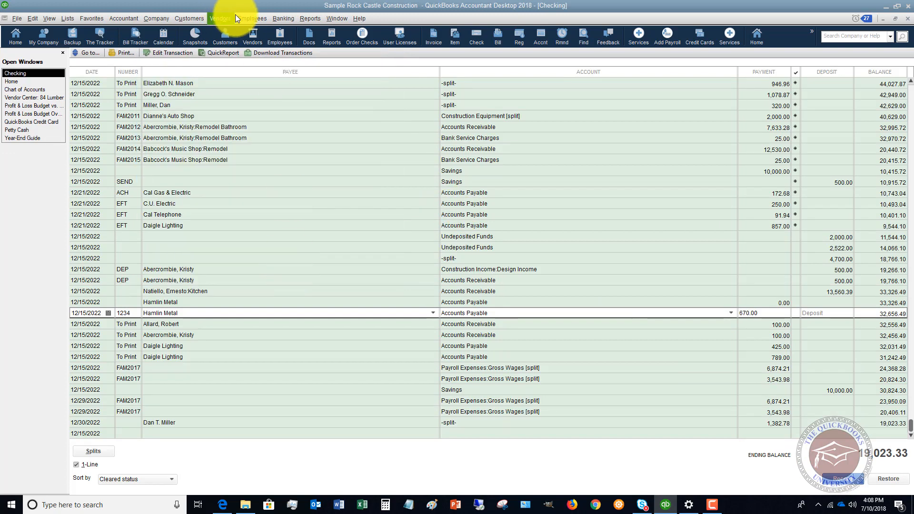
Review the unpaid bills list for Hamlin Metal and return to the Checking register to inspect the payment entries.
{"action": "left_click", "coordinate": [224, 18]}
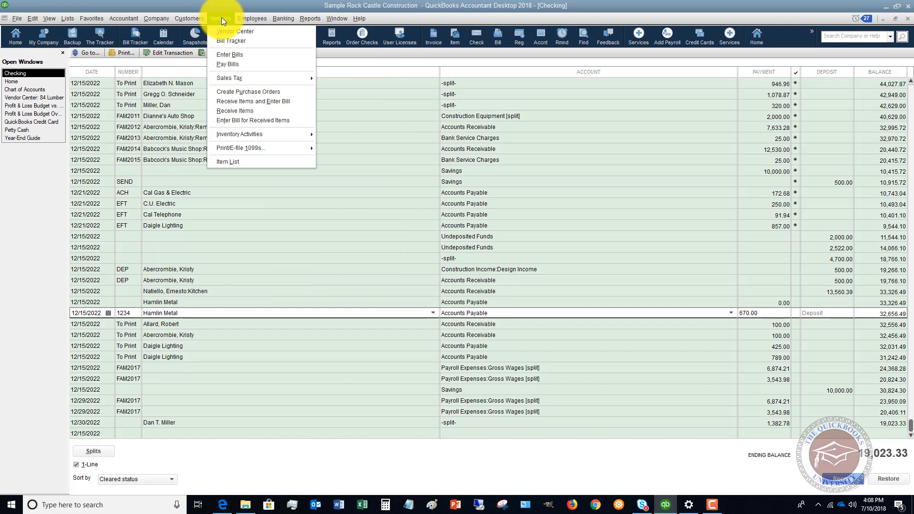
{"action": "left_click", "coordinate": [226, 63]}
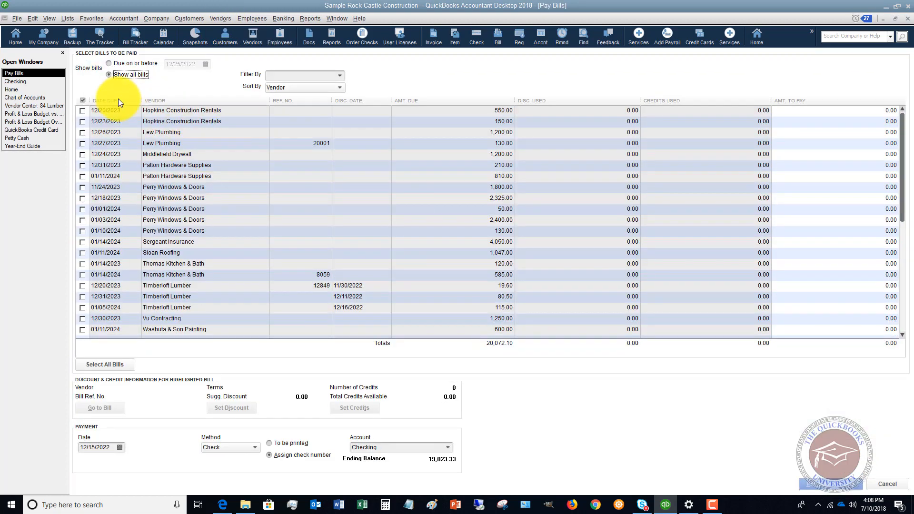
{"action": "left_click", "coordinate": [10, 82]}
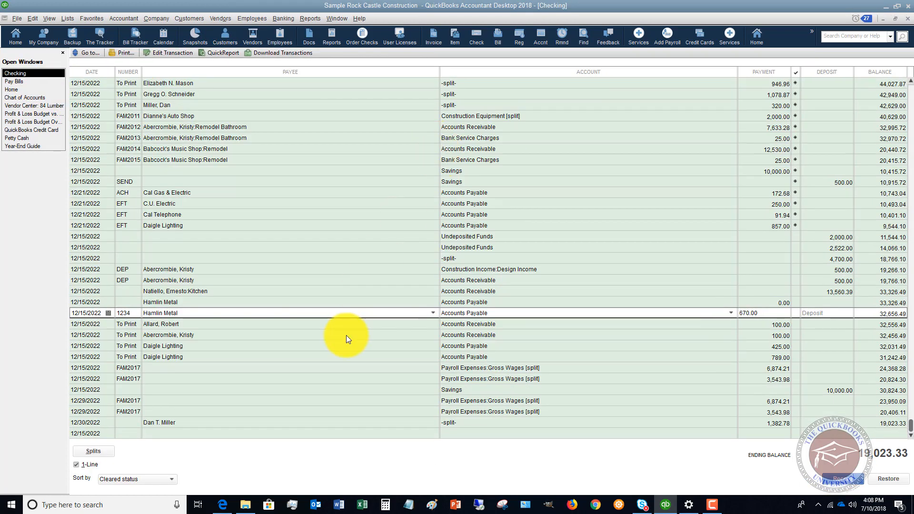